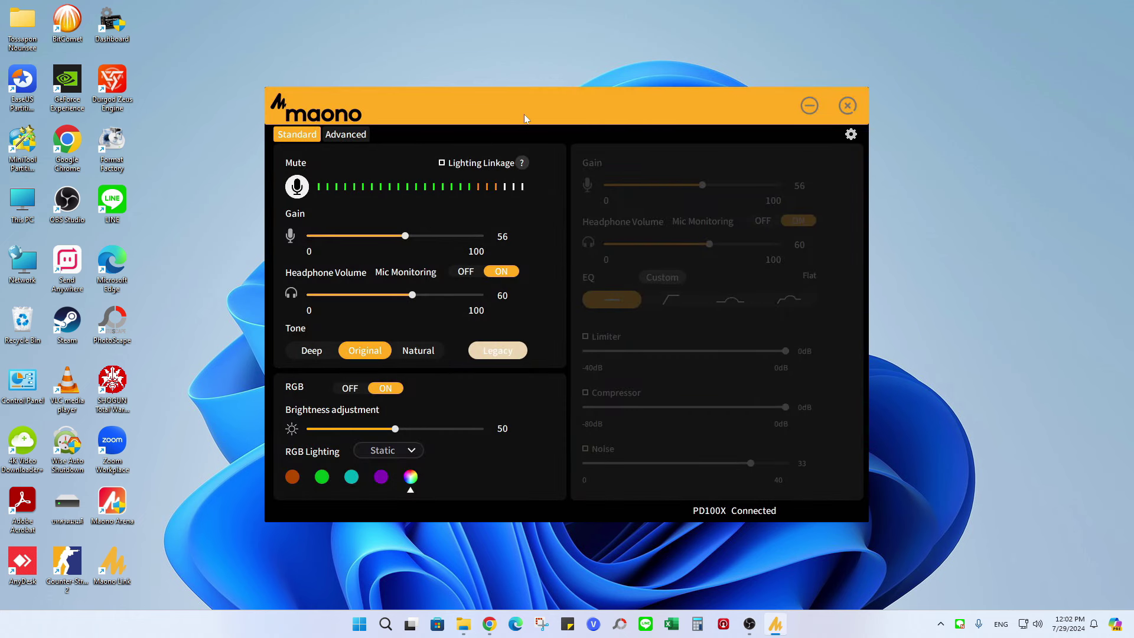
Step: Compare the Standard and Advanced control modes of the PD100X microphone
left_click(334, 135)
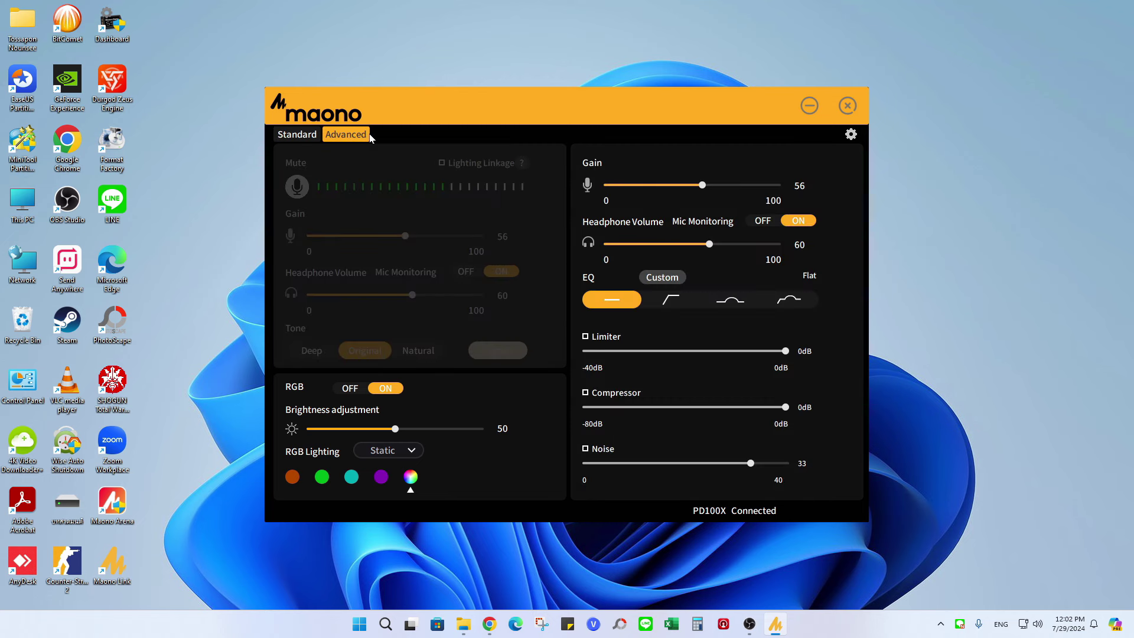
left_click(310, 137)
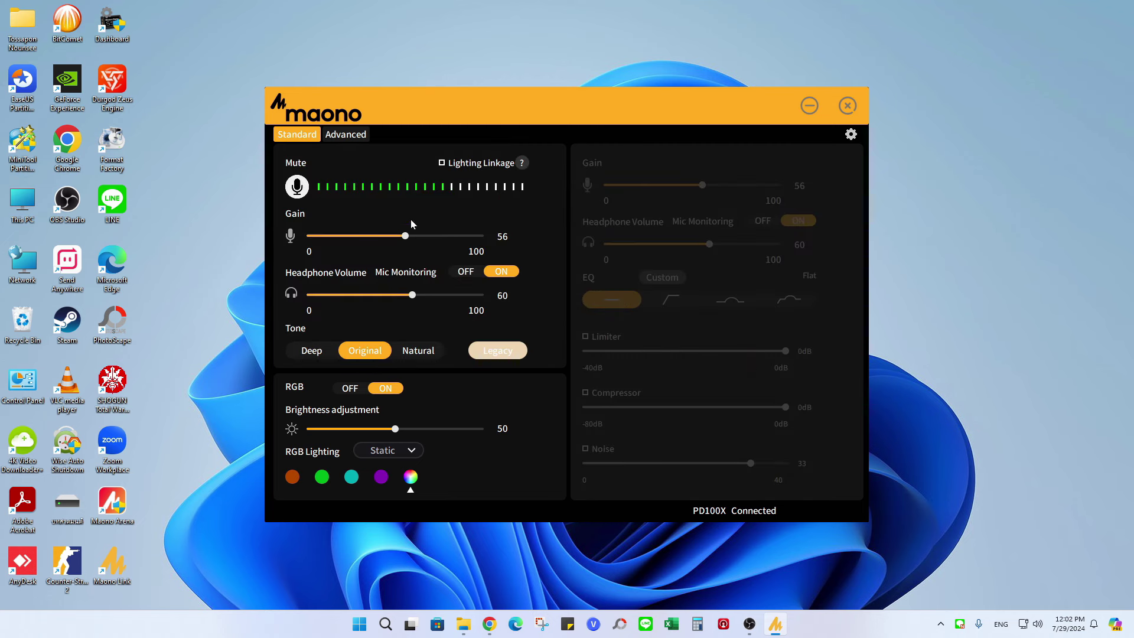
left_click(338, 135)
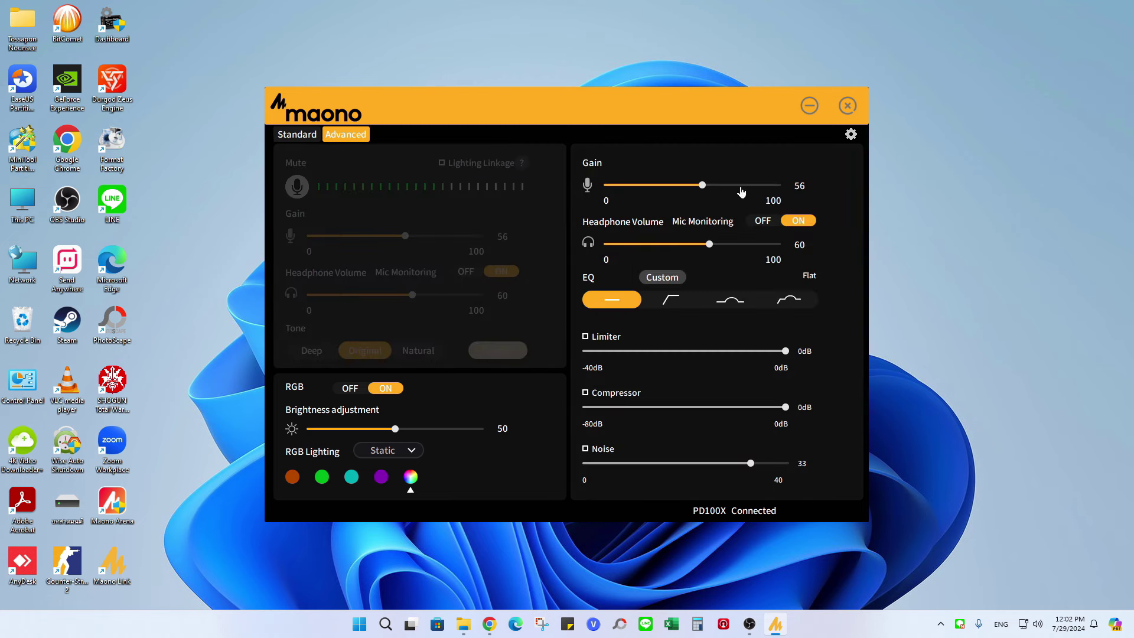
Step: Return to Standard mode and switch the microphone's RGB lighting off and back on
left_click(311, 140)
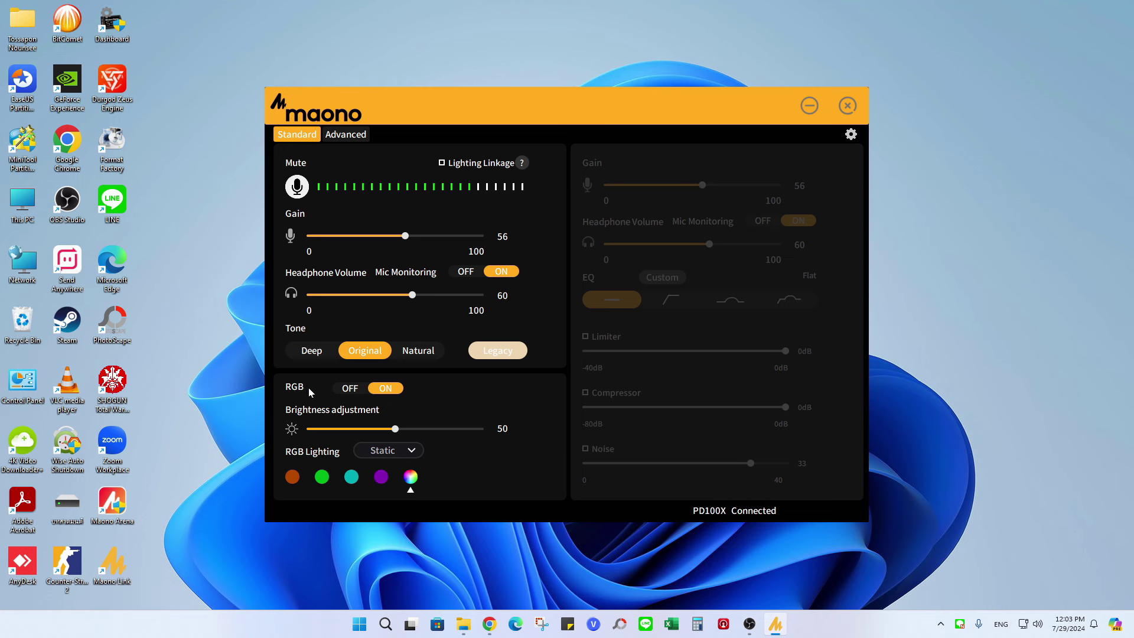
left_click(348, 388)
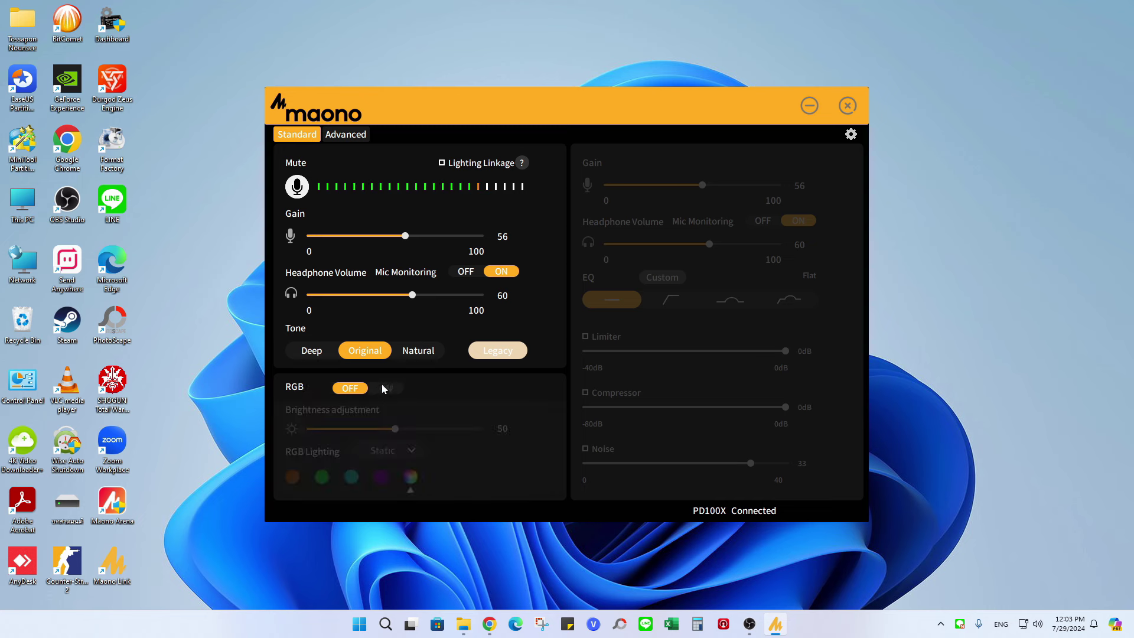
left_click(384, 388)
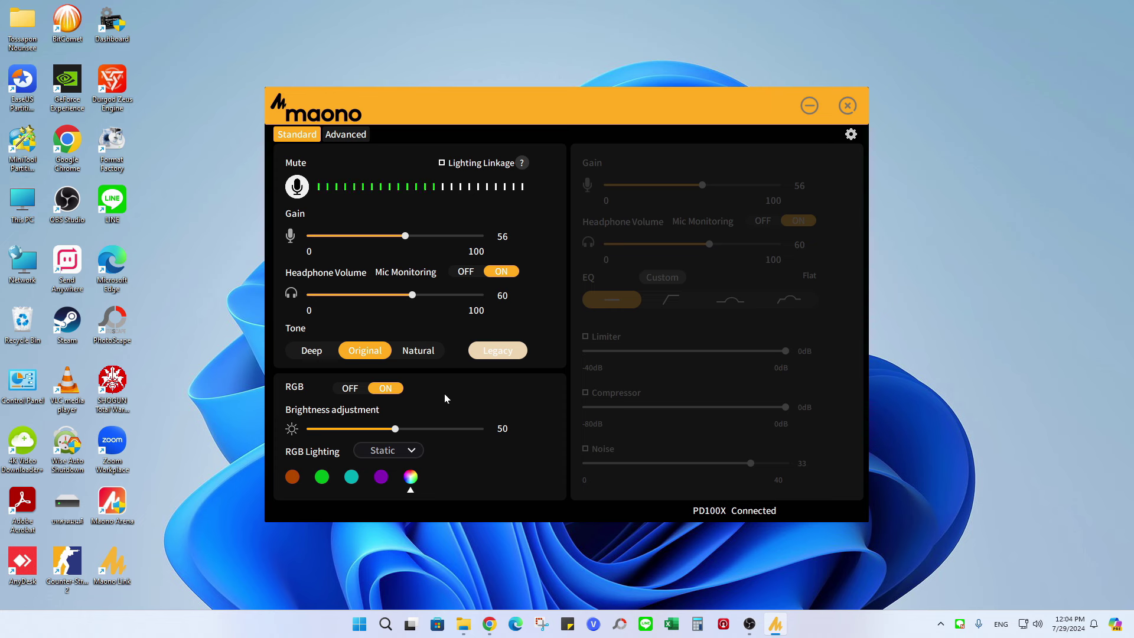
Step: Set the EQ to Custom in Advanced mode, leave its sliders as they are and return to Standard mode
left_click(348, 135)
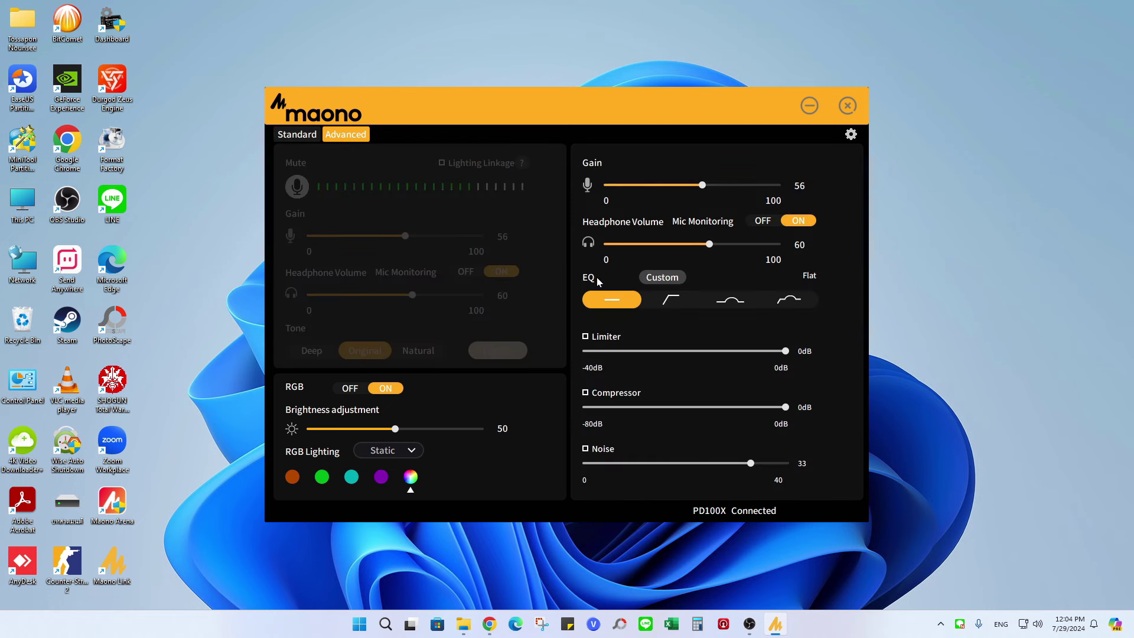
left_click(644, 278)
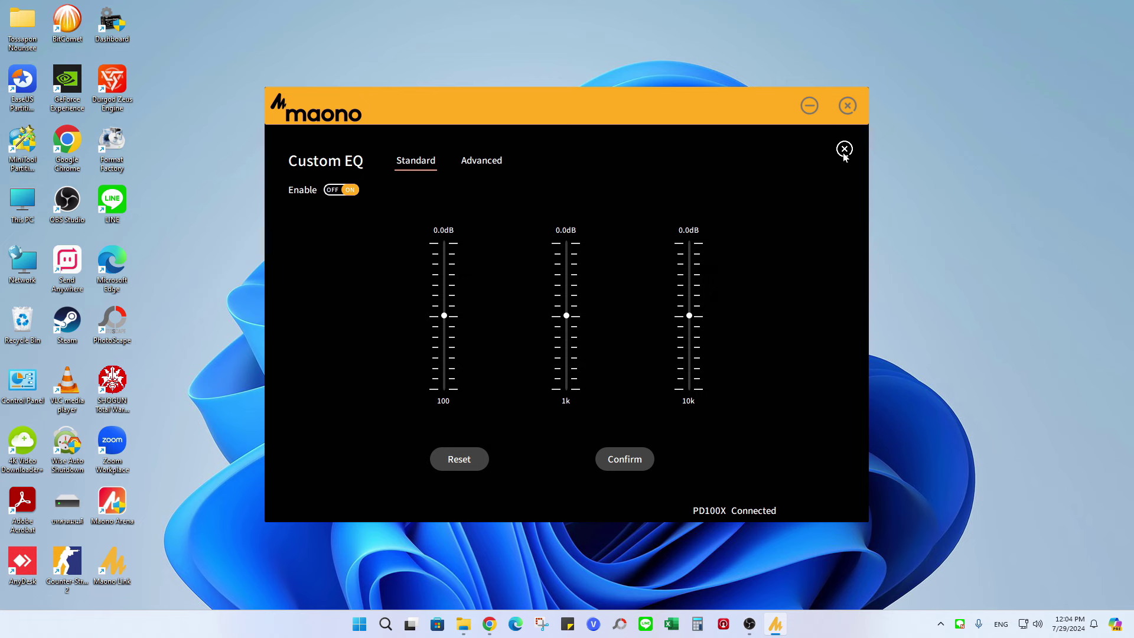
key("Escape")
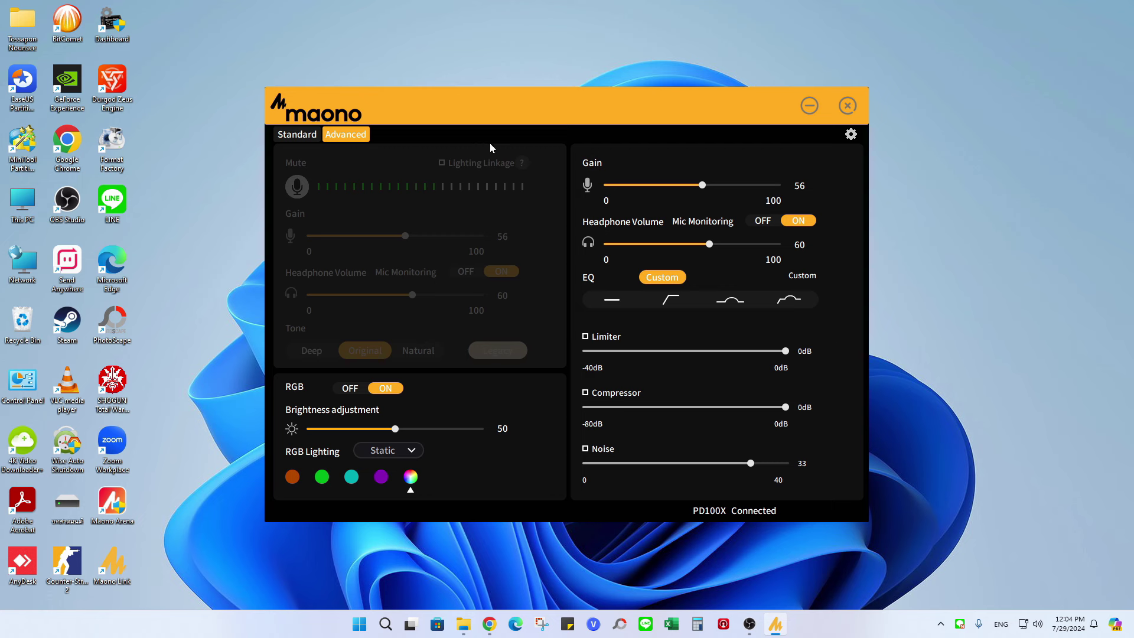
left_click(313, 137)
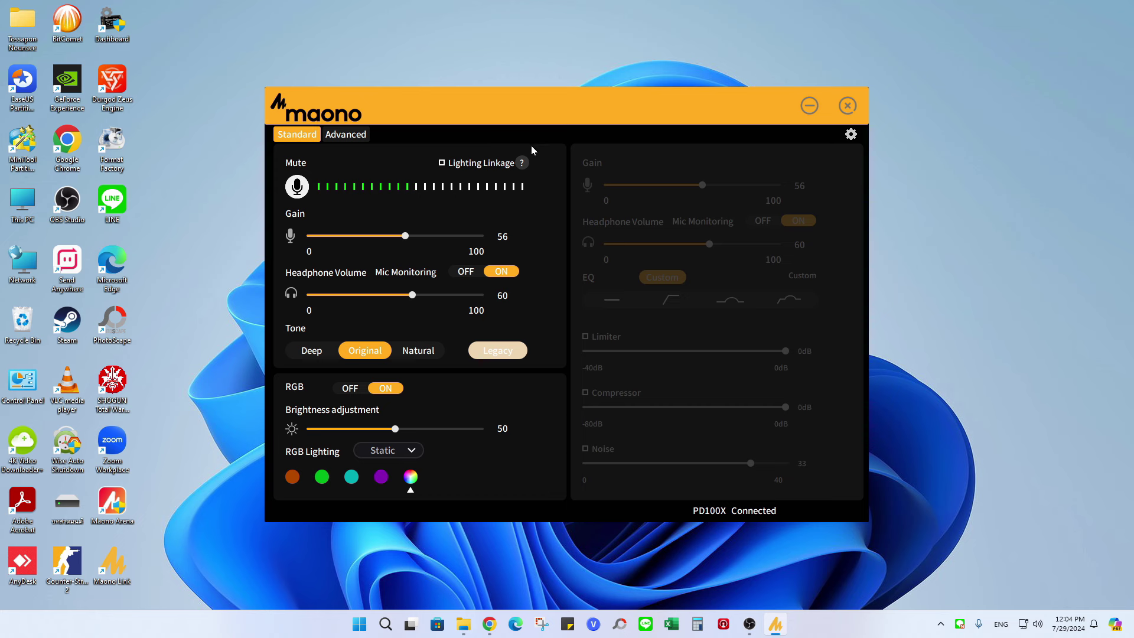
Step: Close the PD100X controls and the Maono Link program, and launch Maono Arena from the desktop
left_click(848, 107)
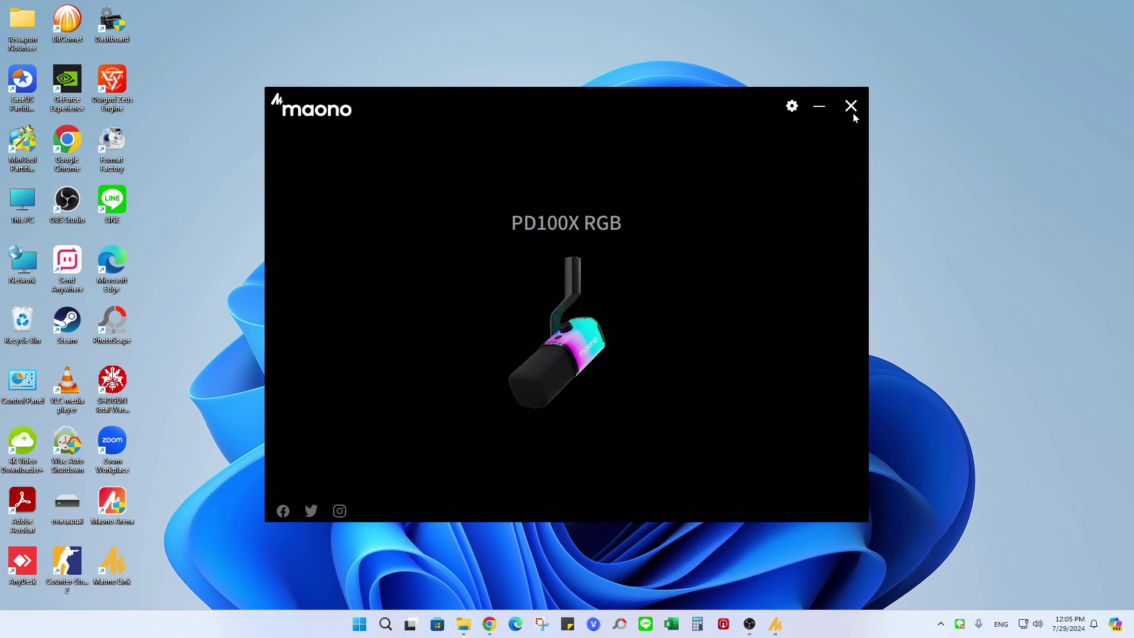
left_click(852, 109)
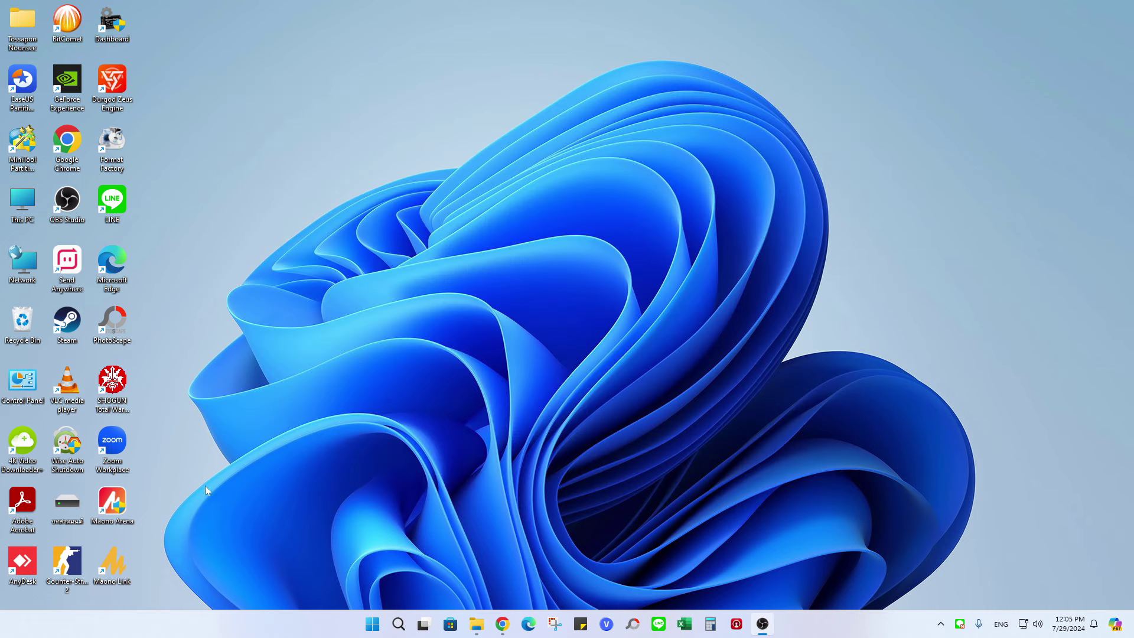
double_click(125, 499)
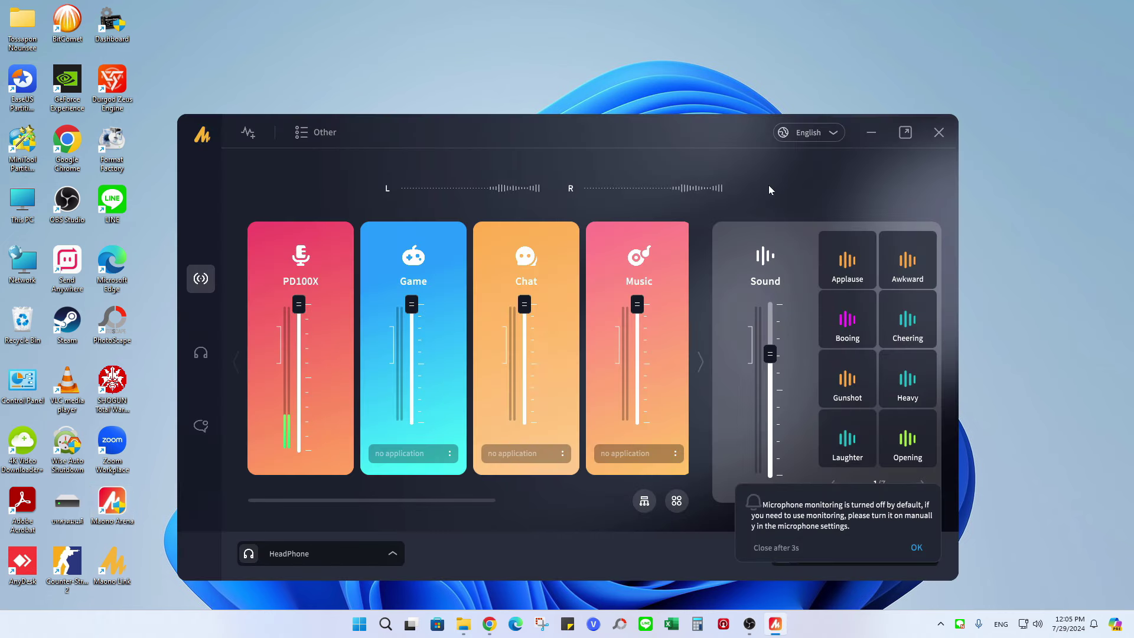
Step: Look at the HeadPhone mix and return to the Stream mix
mouse_move(210, 289)
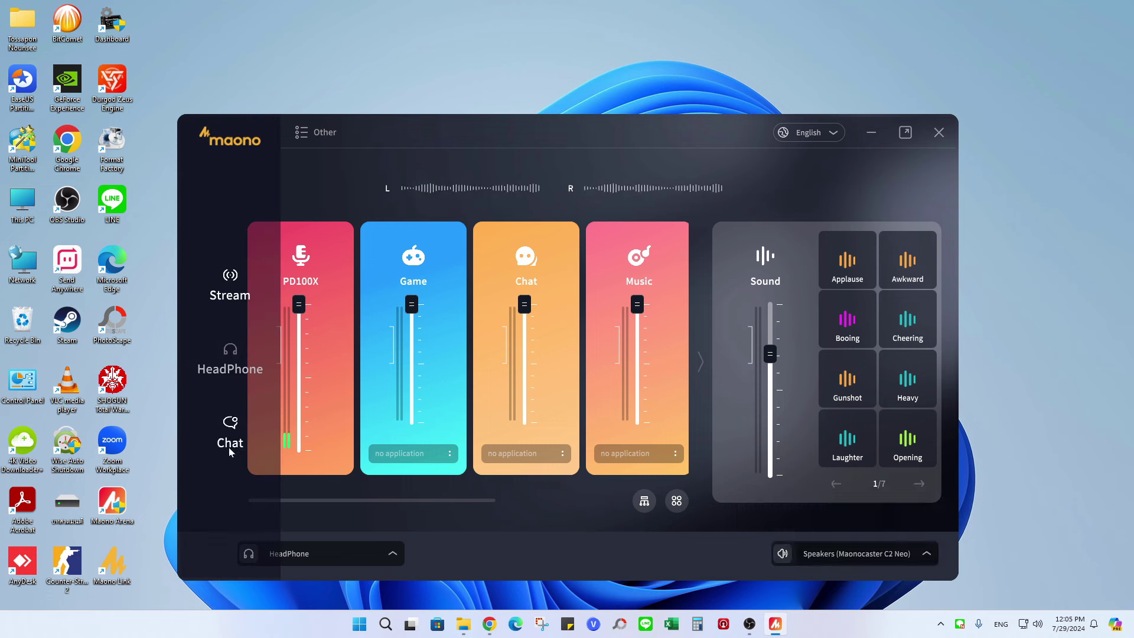
left_click(244, 371)
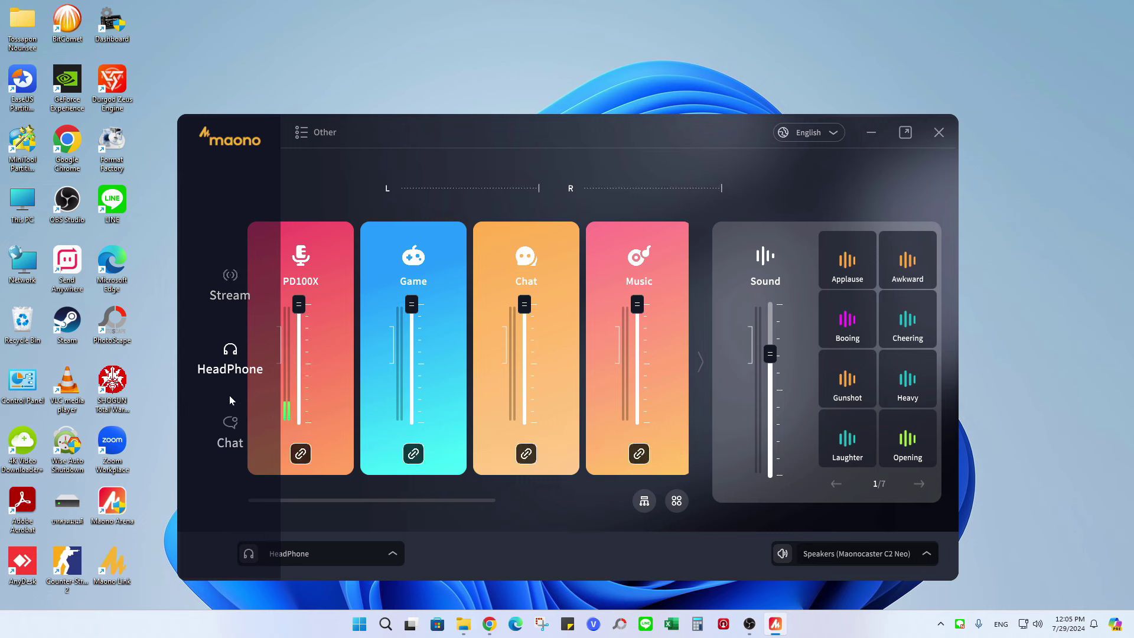
left_click(236, 367)
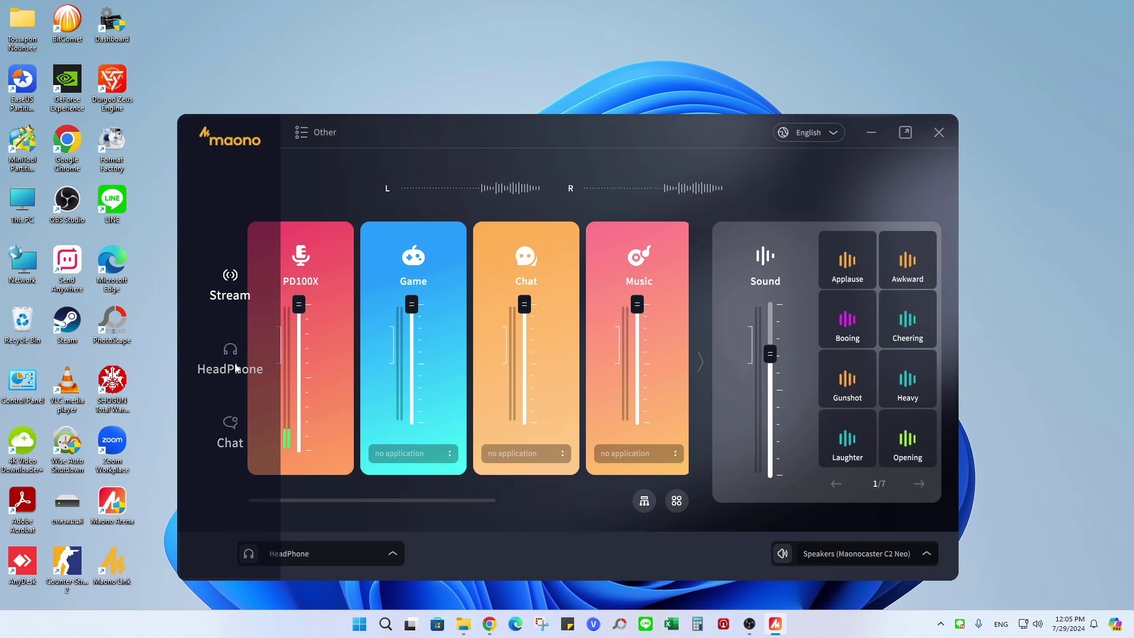
left_click(236, 367)
left_click(230, 290)
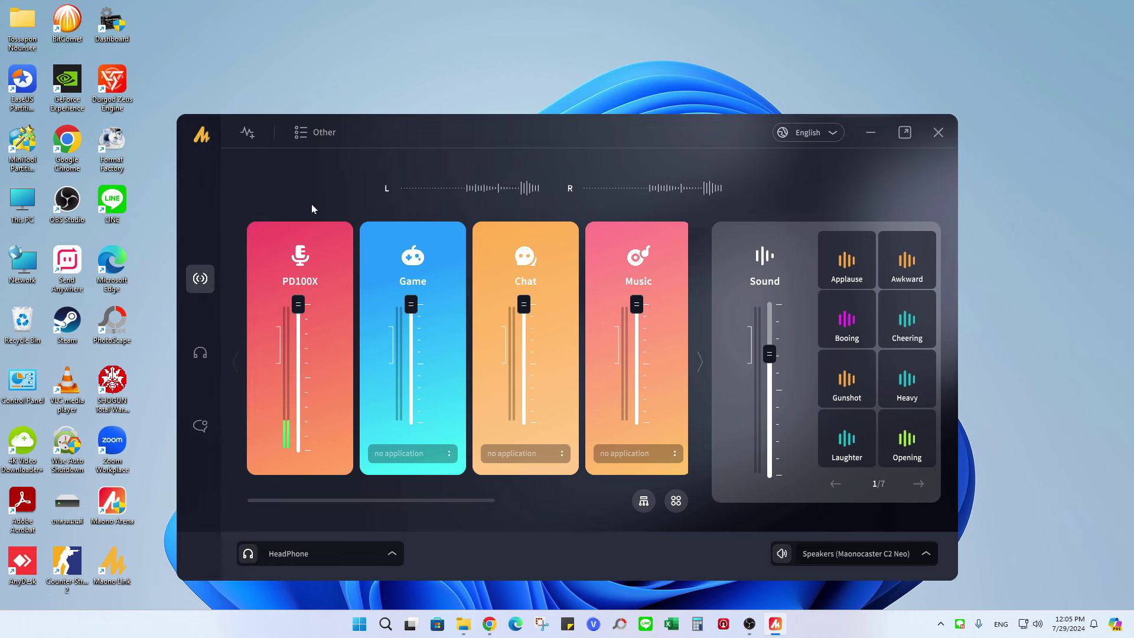
Step: Look through the mixer channels up to Virtual and back, and lower the Sound channel's volume
mouse_move(346, 265)
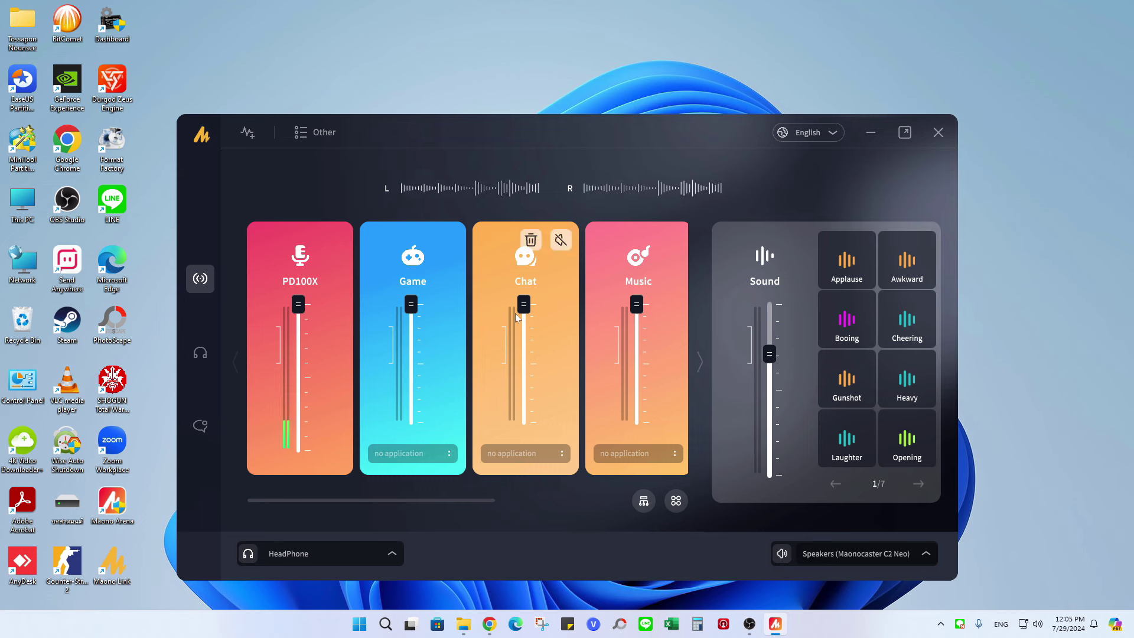
left_click(698, 361)
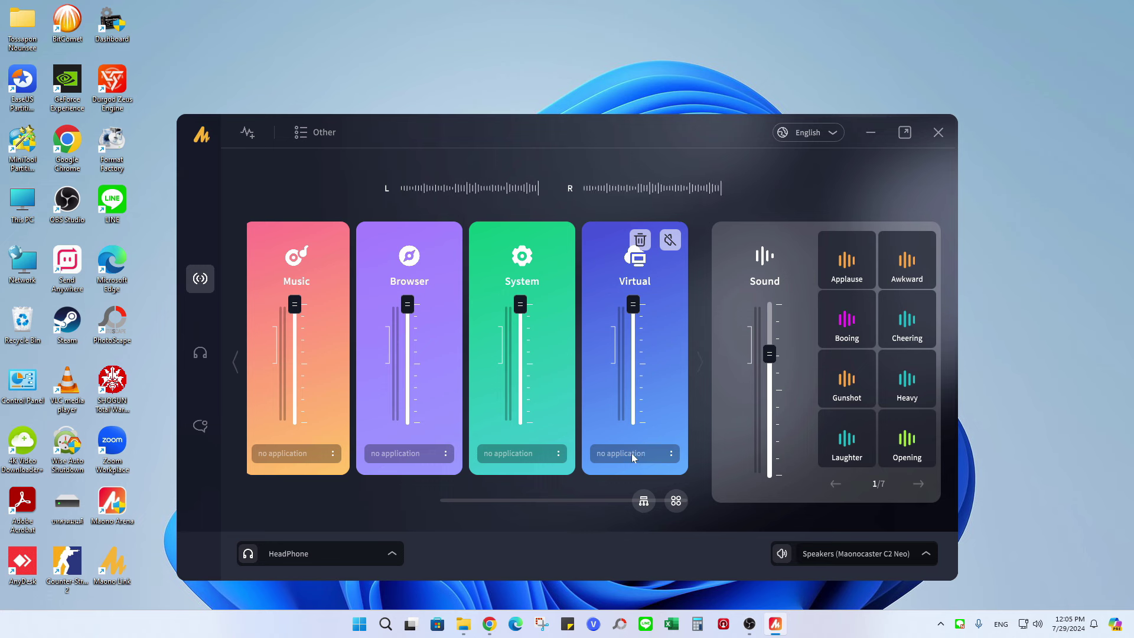
left_click(235, 361)
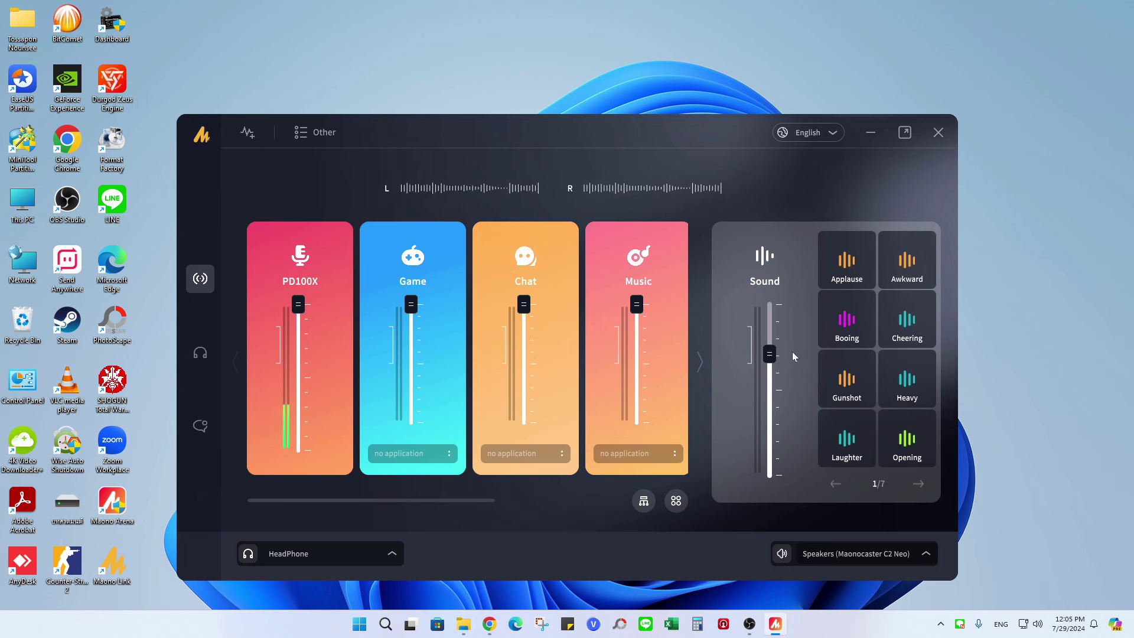
left_click_drag(769, 354, 770, 388)
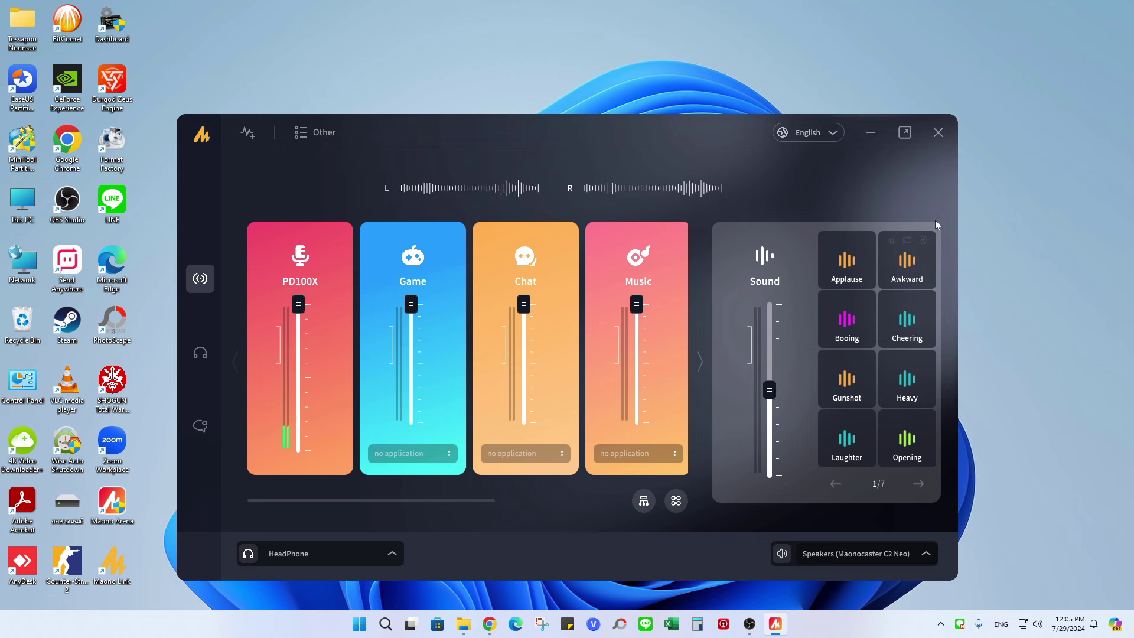
Step: Set the monitored mix to Stream and its output device to Speakers (Maonocaster C2 Neo)
left_click(856, 555)
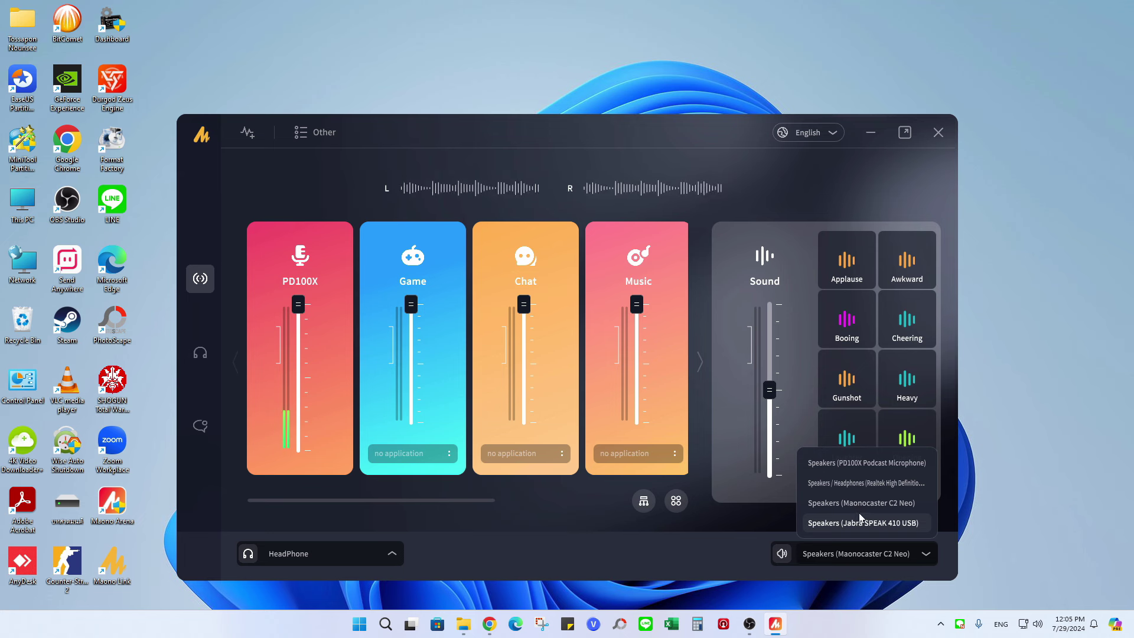
left_click(391, 553)
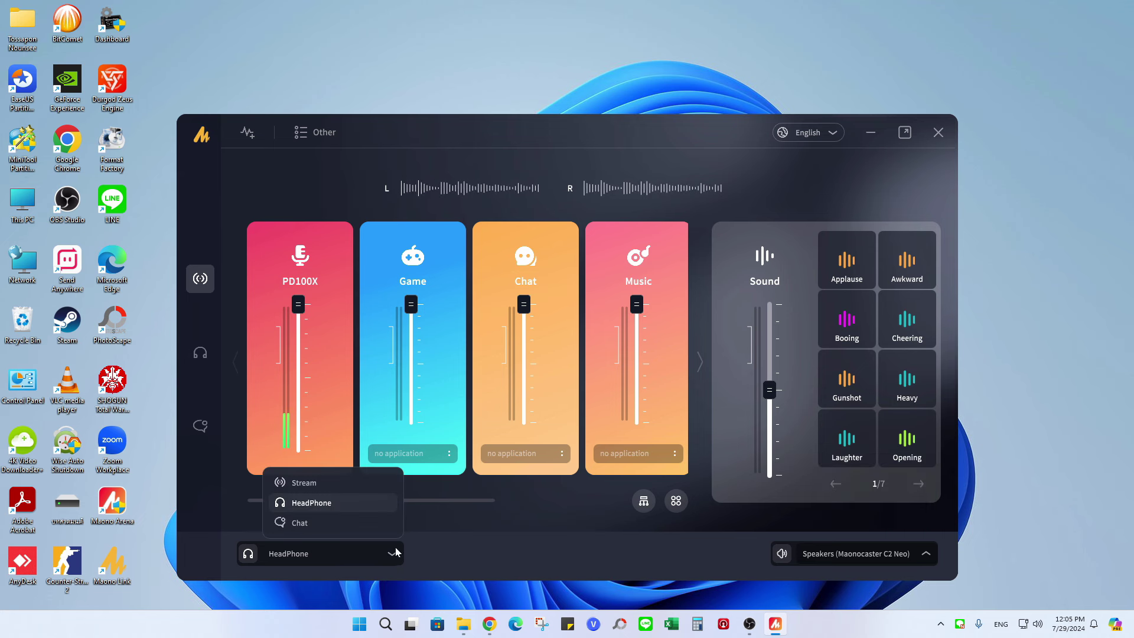
left_click(344, 482)
left_click(917, 556)
left_click(421, 549)
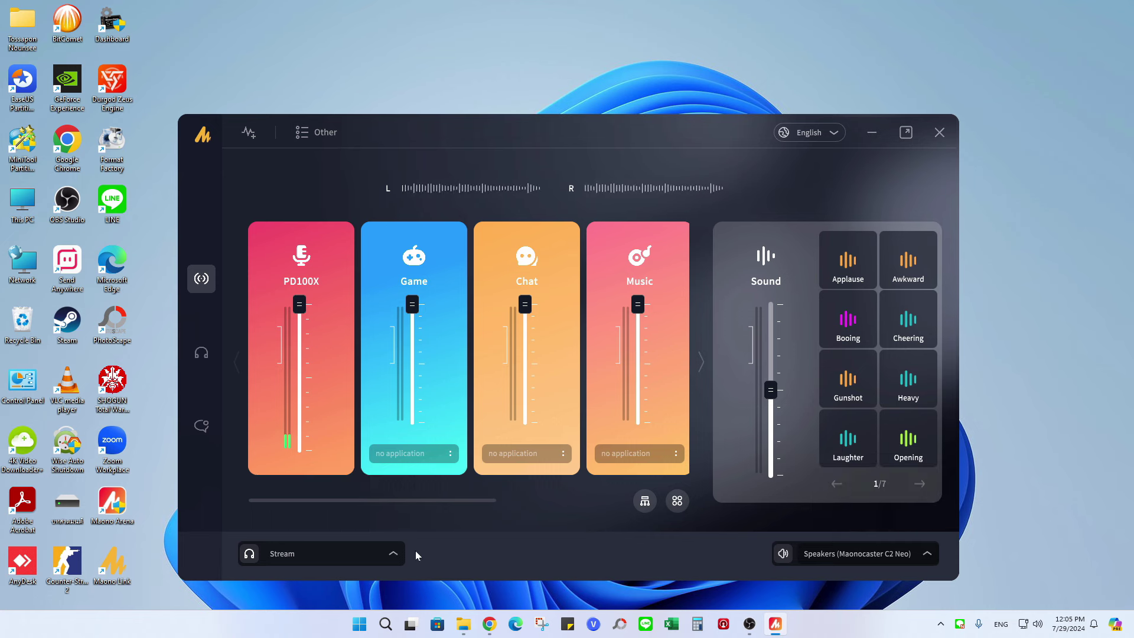
left_click(895, 553)
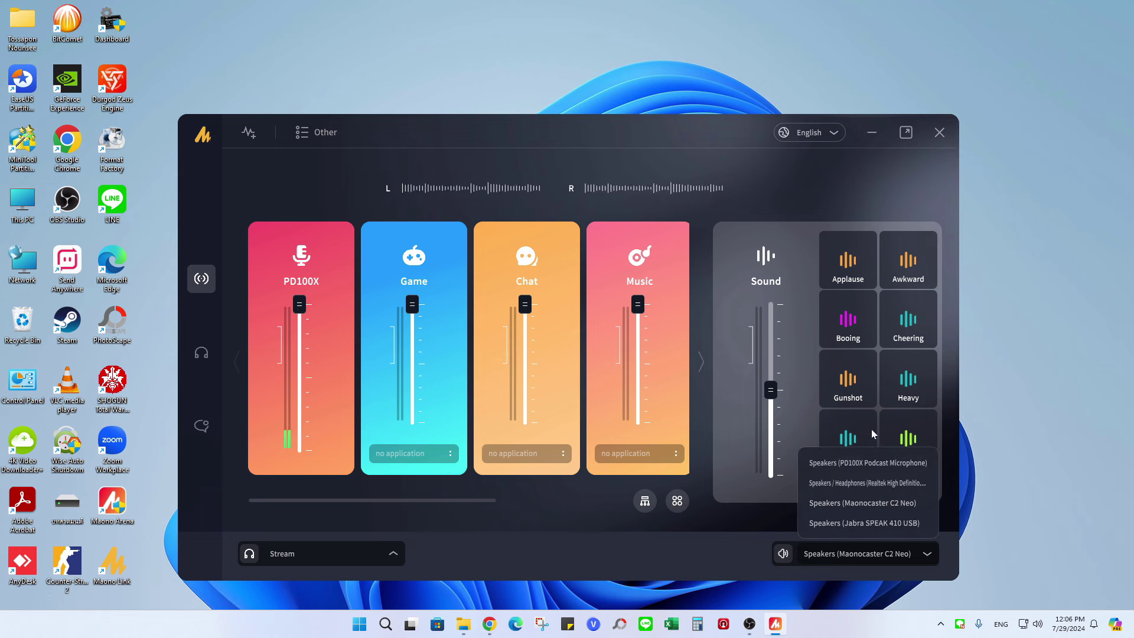
left_click(862, 503)
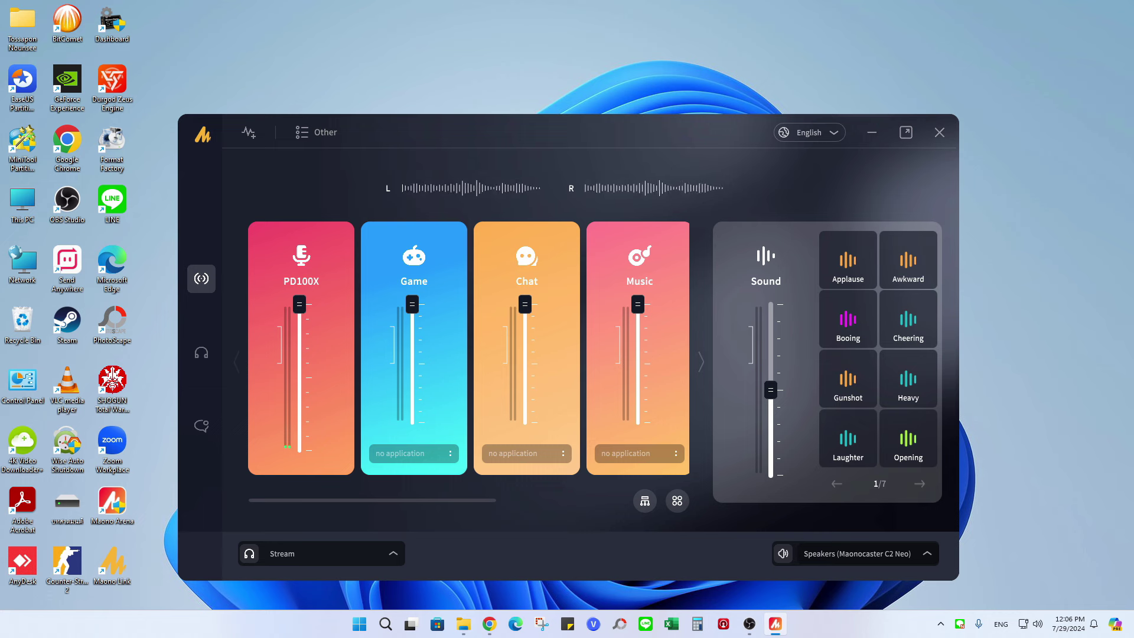
Step: Test the eight preset sound effects in order: Applause, Awkward, Booing, Cheering, Gunshot, Heavy, Laughter and Opening
left_click(849, 275)
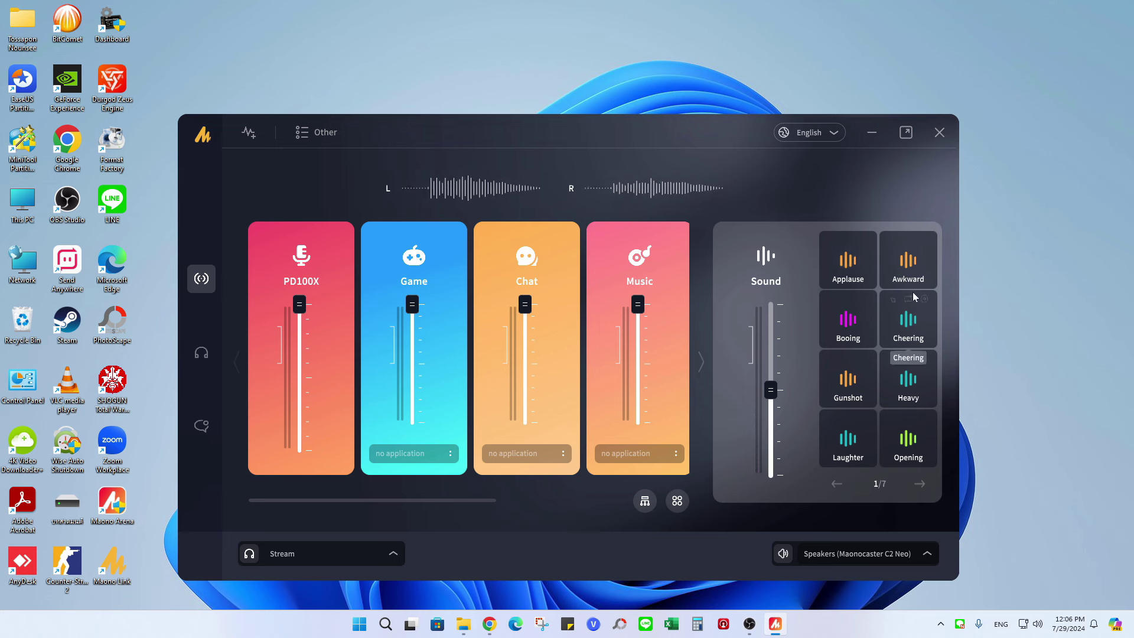
left_click(909, 272)
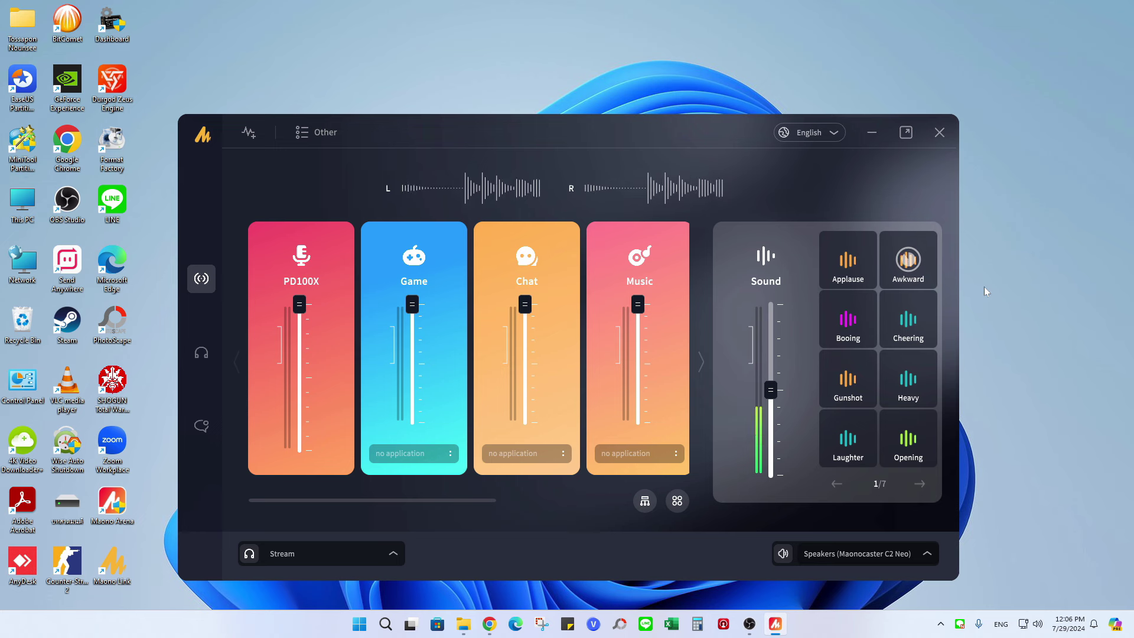
left_click(848, 318)
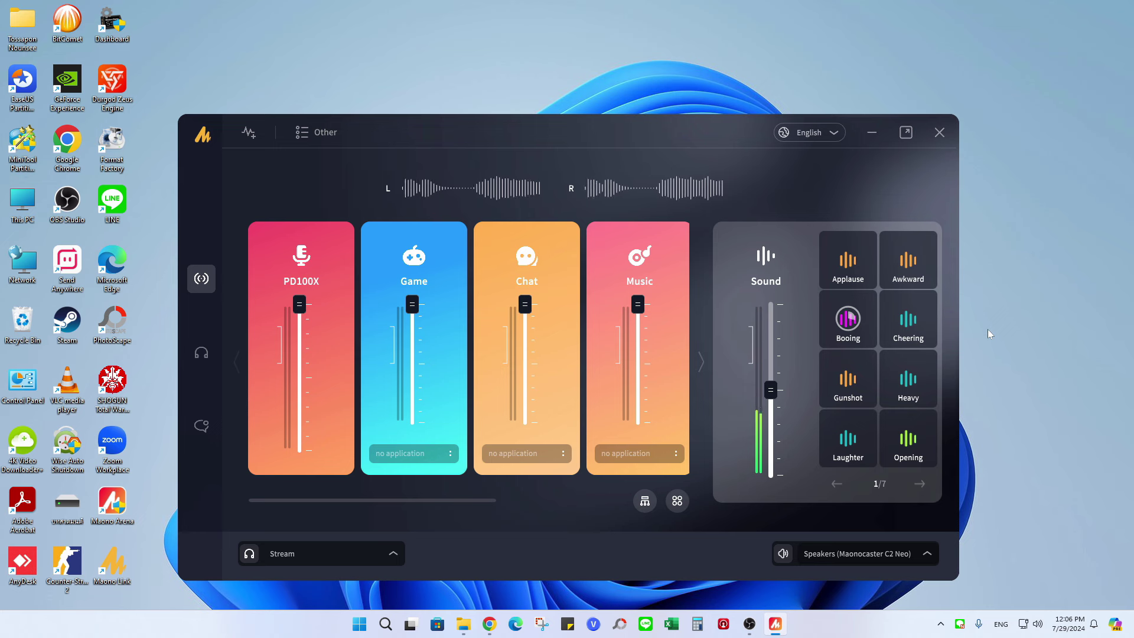
mouse_move(896, 333)
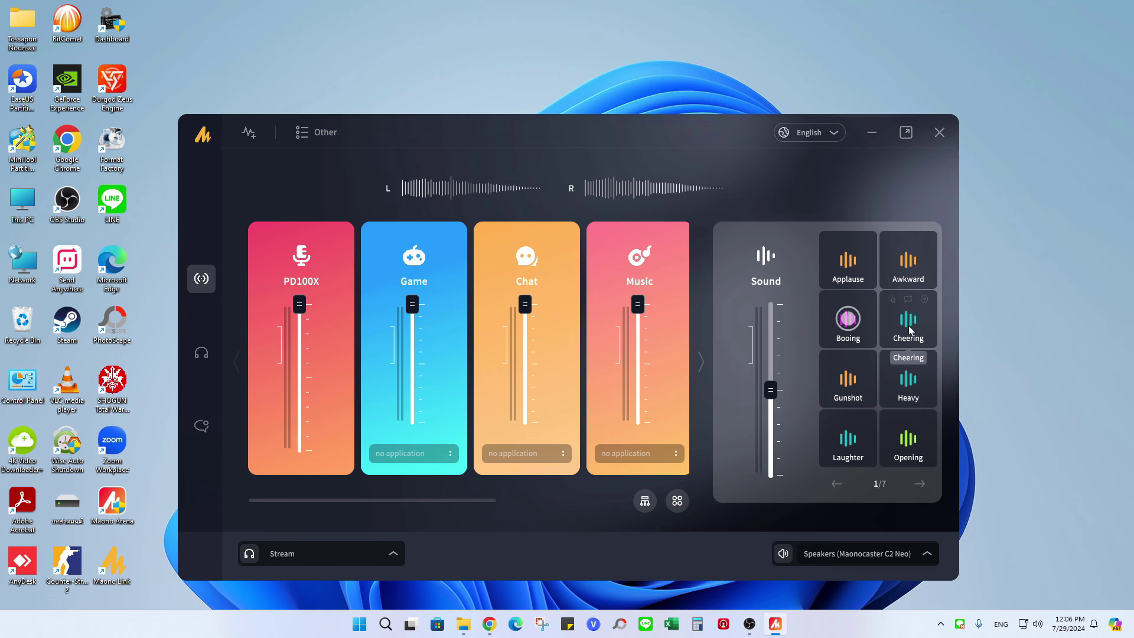
left_click(910, 331)
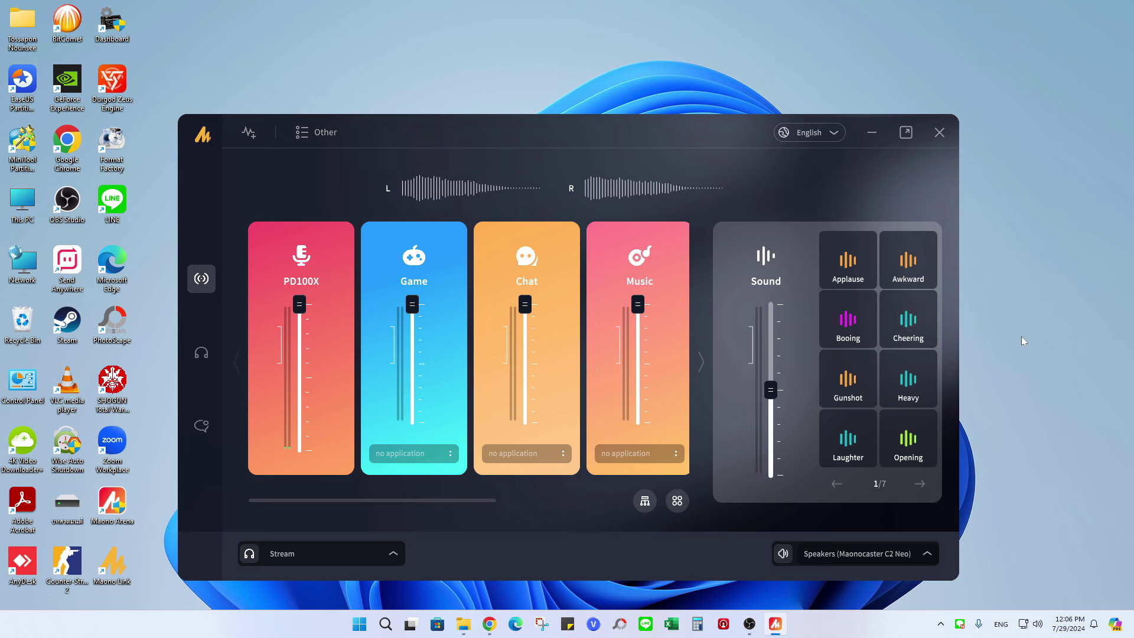
left_click(863, 391)
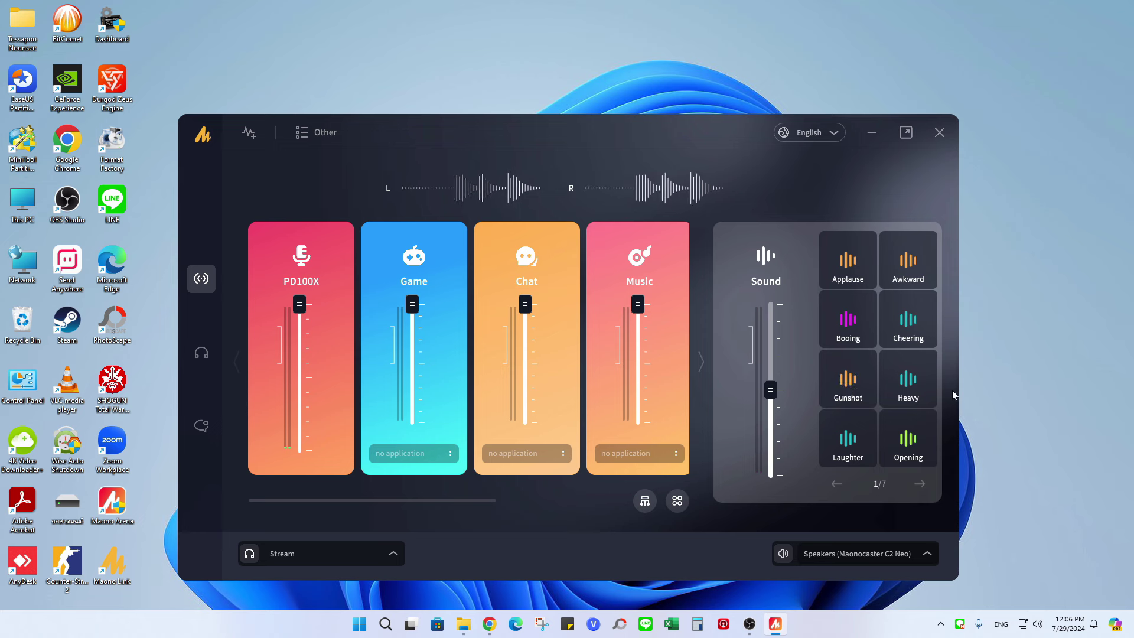
left_click(908, 394)
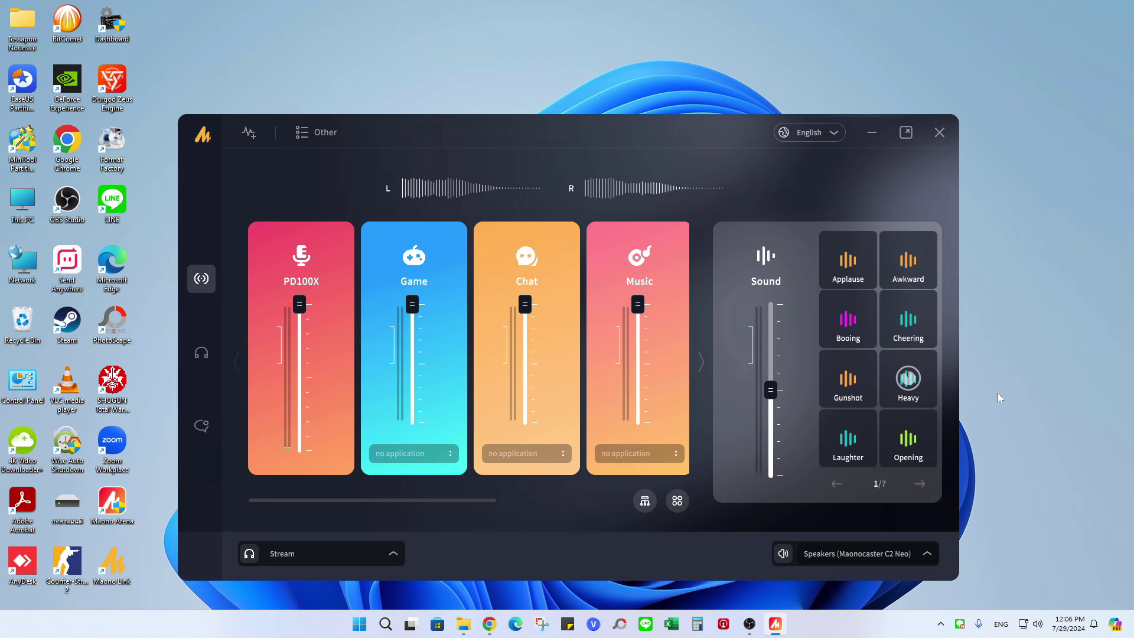
left_click(859, 440)
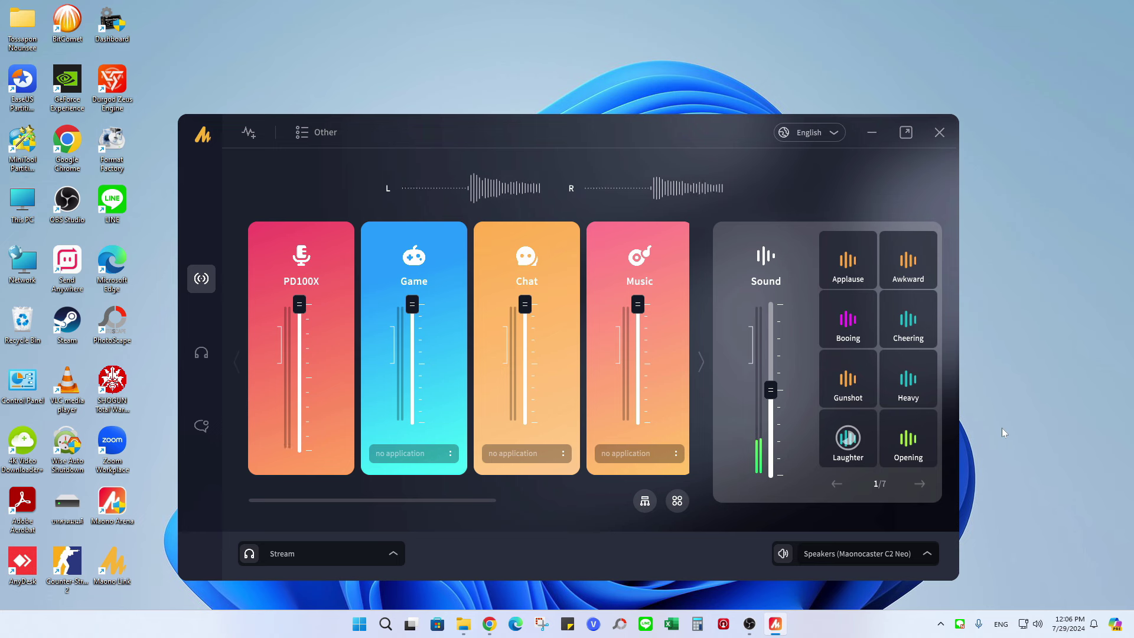
left_click(907, 443)
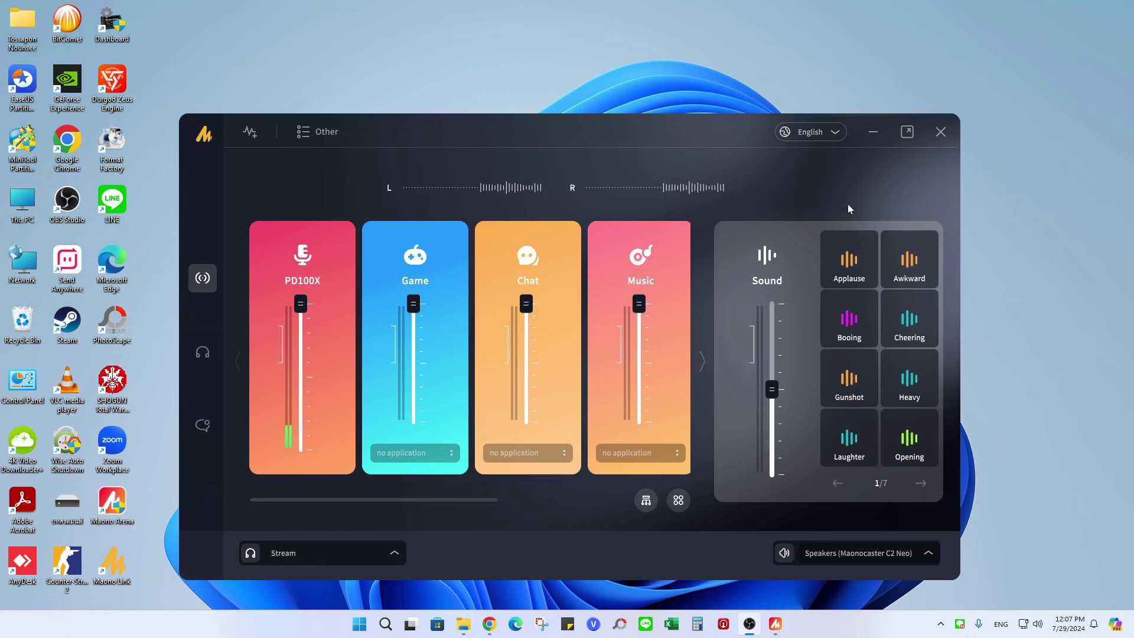
Step: View the settings of Sound1 on the second page of sound effects and close them without changes
left_click(920, 483)
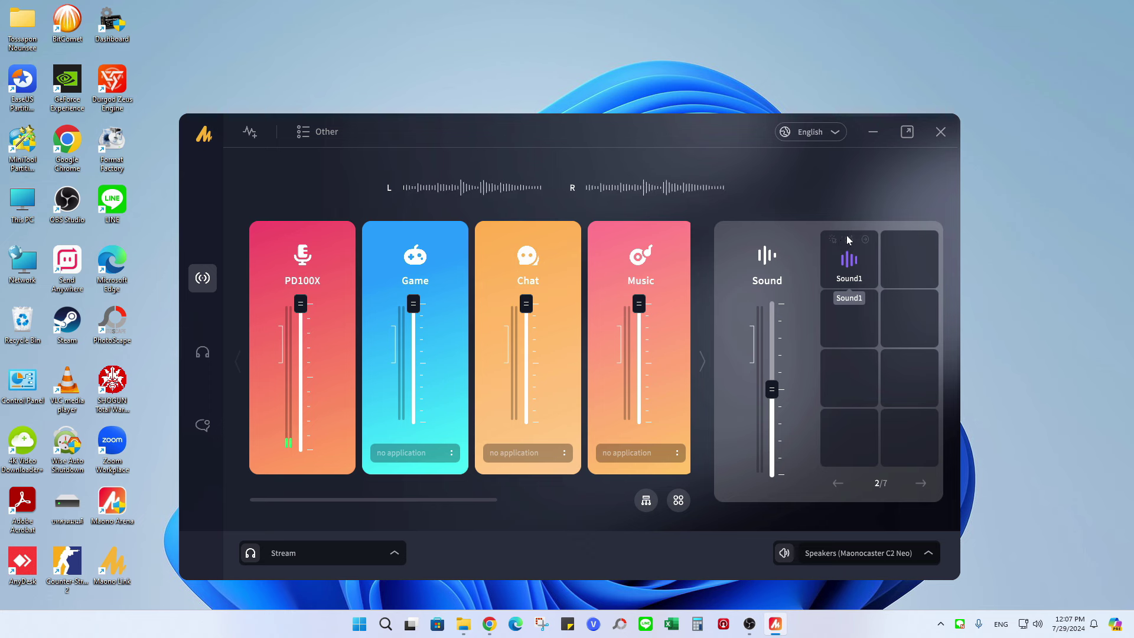
left_click(854, 273)
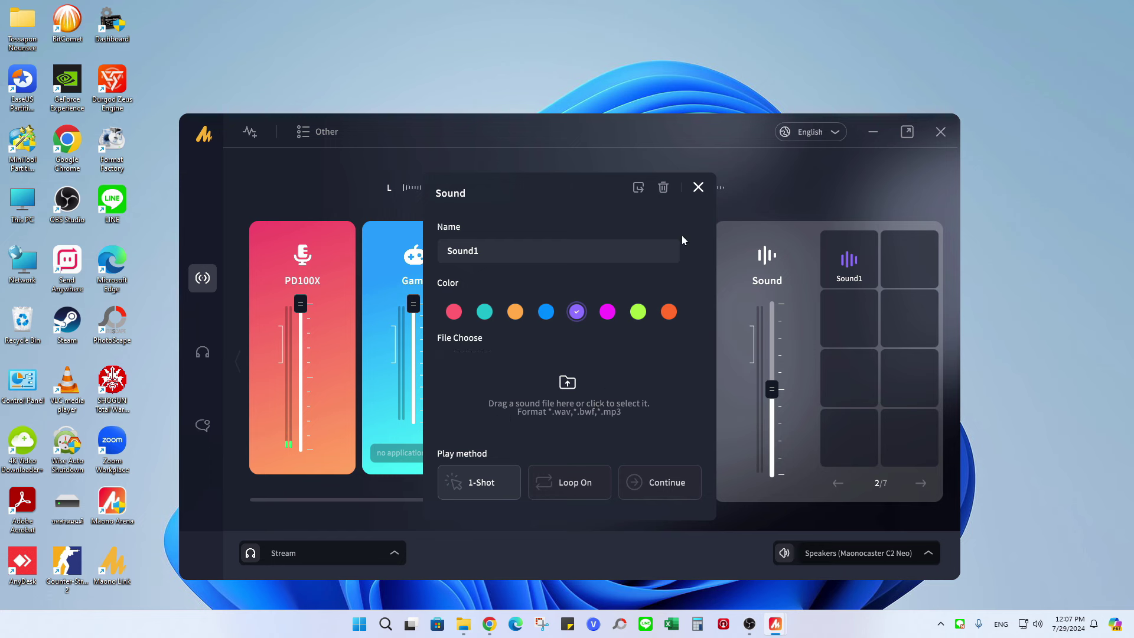
left_click(698, 188)
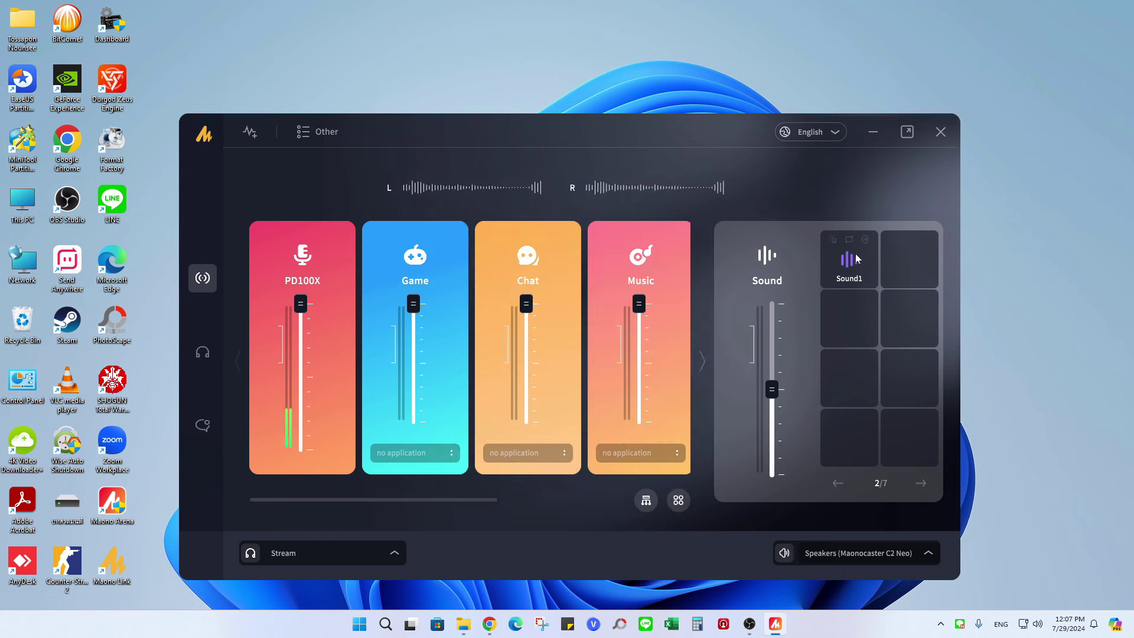
mouse_move(887, 260)
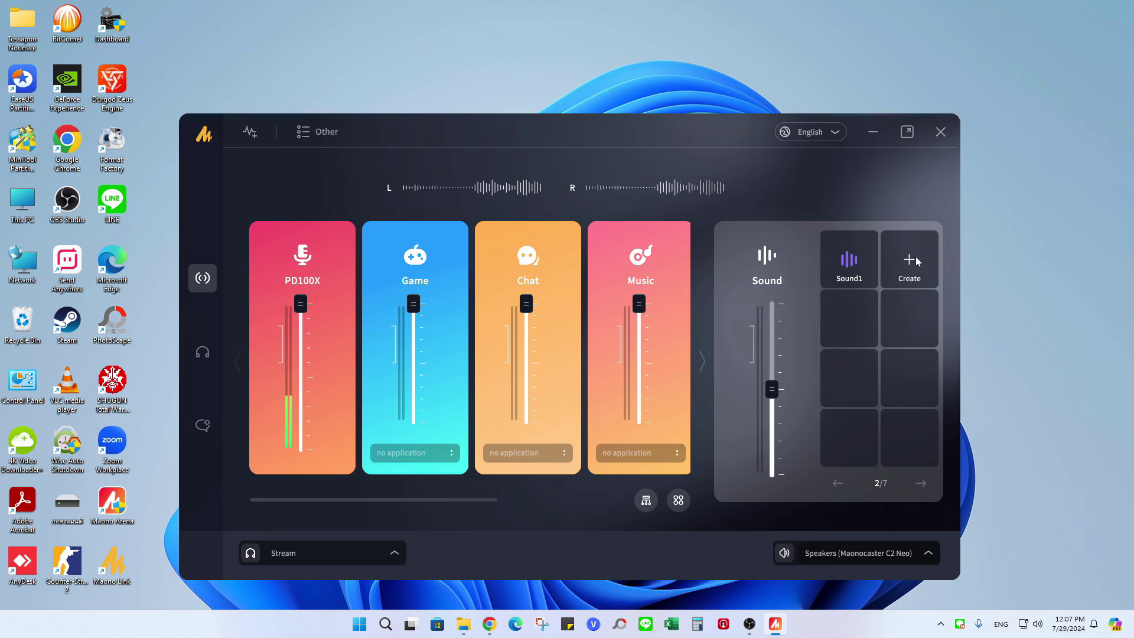